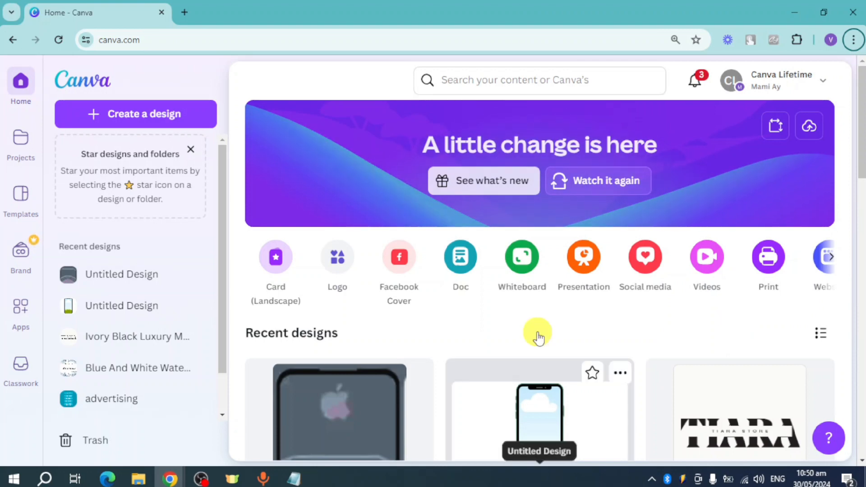
# Step: Open the TIARA store design and extract the "Create a Shopify account" heading from the page 1 screenshot with the Magic Grab brush
pyautogui.click(720, 388)
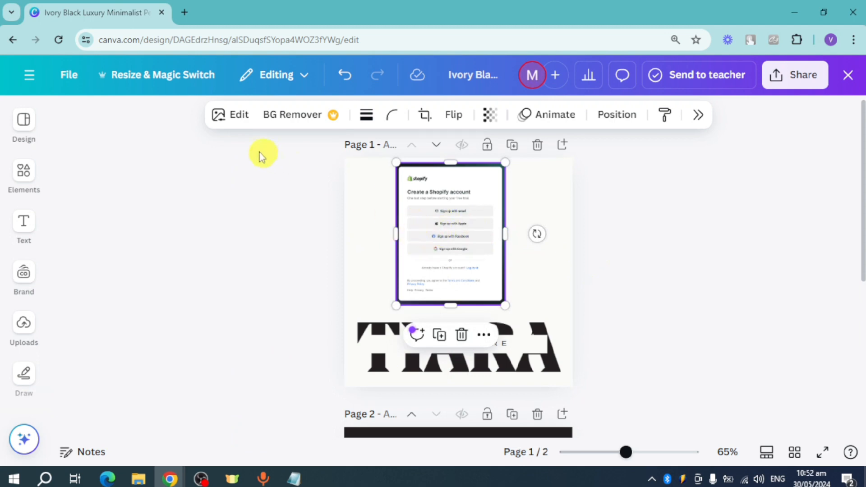
pyautogui.click(236, 127)
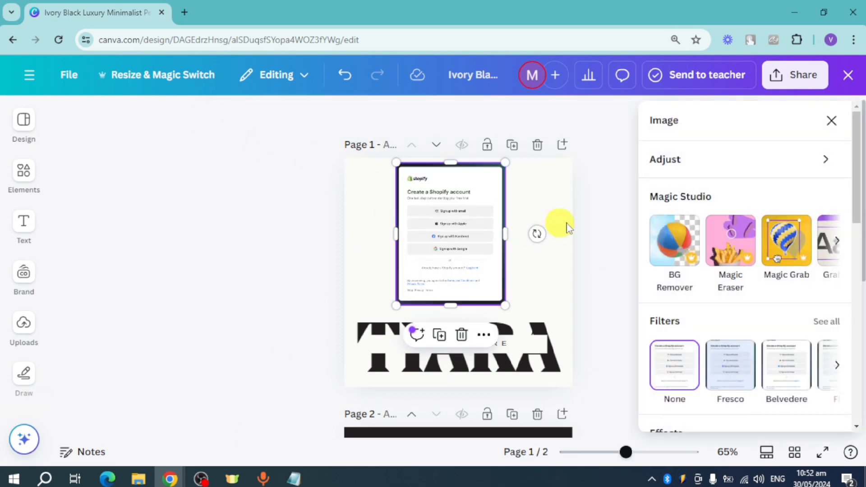
pyautogui.click(790, 236)
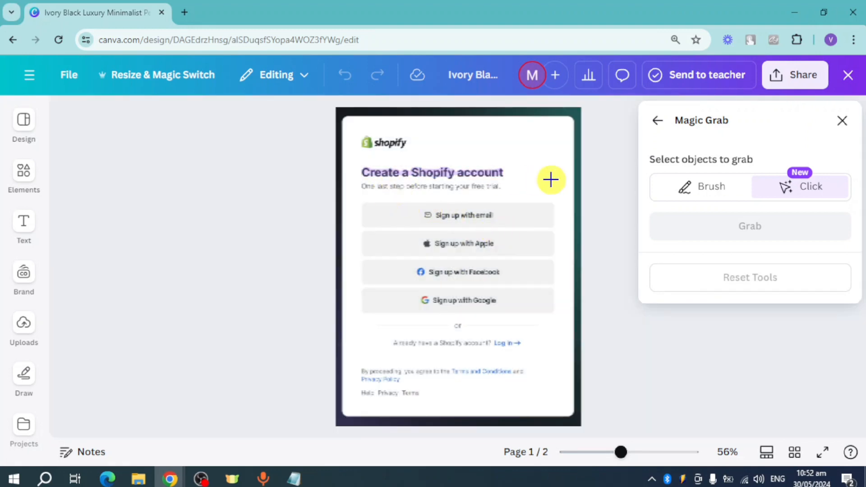
pyautogui.click(707, 186)
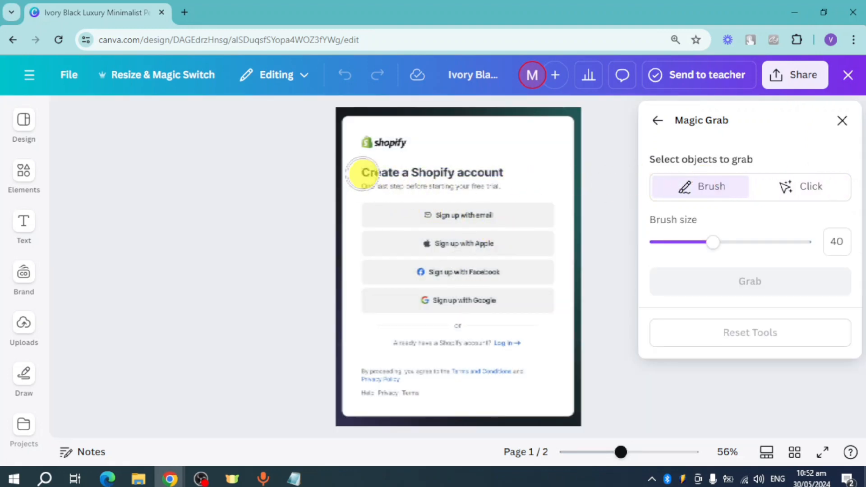
pyautogui.moveTo(361, 174)
pyautogui.mouseDown()
pyautogui.moveTo(522, 172)
pyautogui.moveTo(367, 170)
pyautogui.moveTo(379, 171)
pyautogui.mouseUp()
pyautogui.click(739, 276)
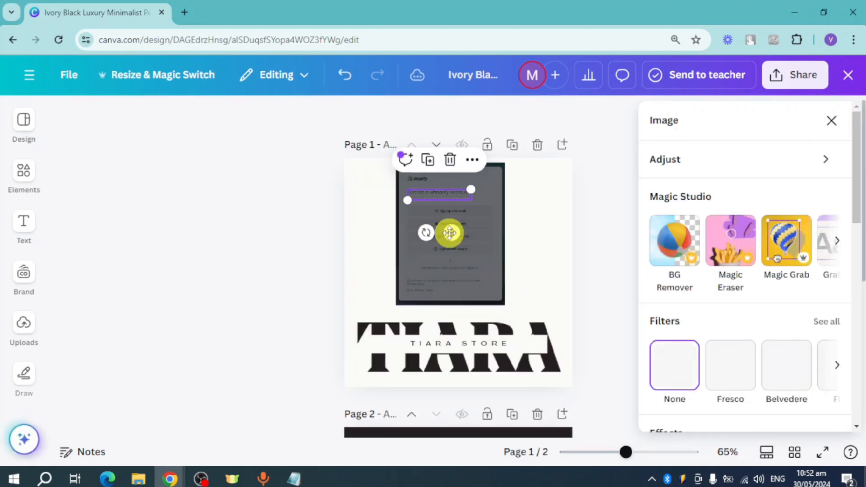
# Step: Move the grabbed heading out of the screenshot onto the empty page area to its right
pyautogui.moveTo(449, 232); pyautogui.dragTo(549, 287)
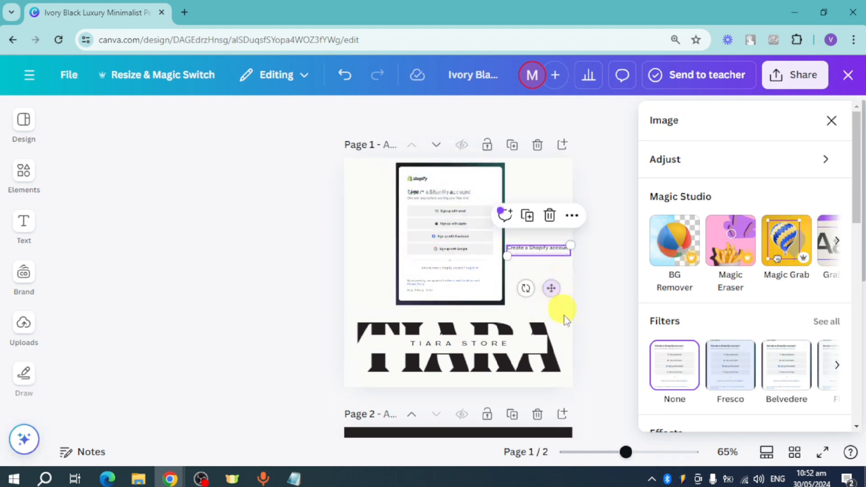
pyautogui.moveTo(626, 452); pyautogui.dragTo(658, 453)
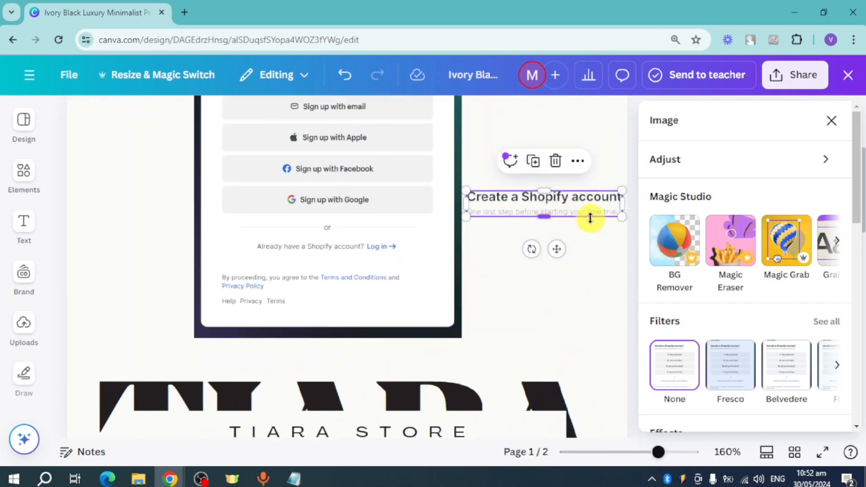
pyautogui.scroll(3, 445, 356)
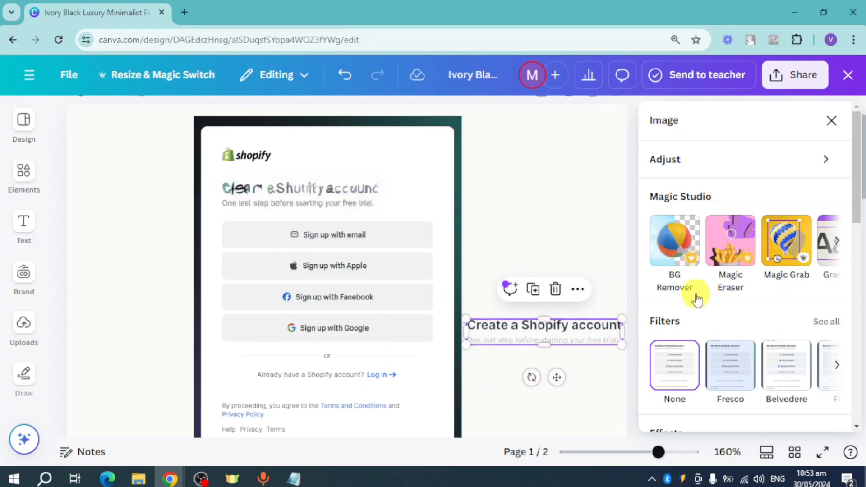
# Step: Extract the green Shopify bag icon from the screenshot using the Magic Grab brush at size 19
pyautogui.click(794, 245)
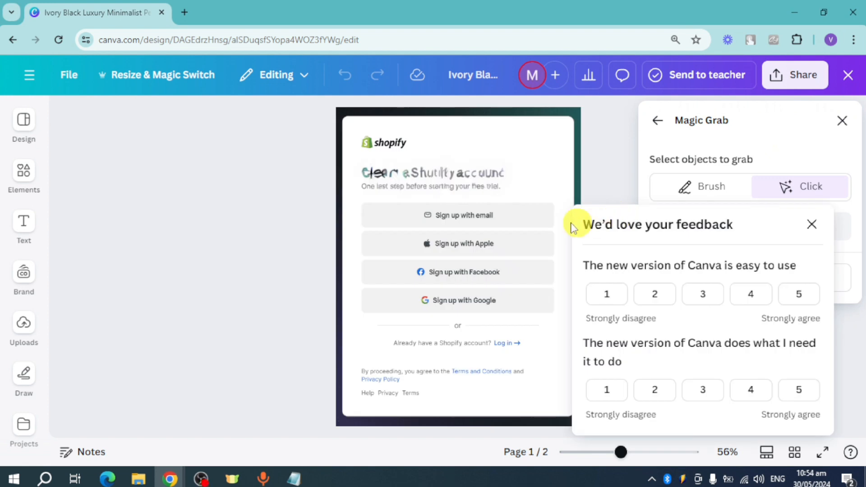
pyautogui.click(811, 225)
pyautogui.click(702, 189)
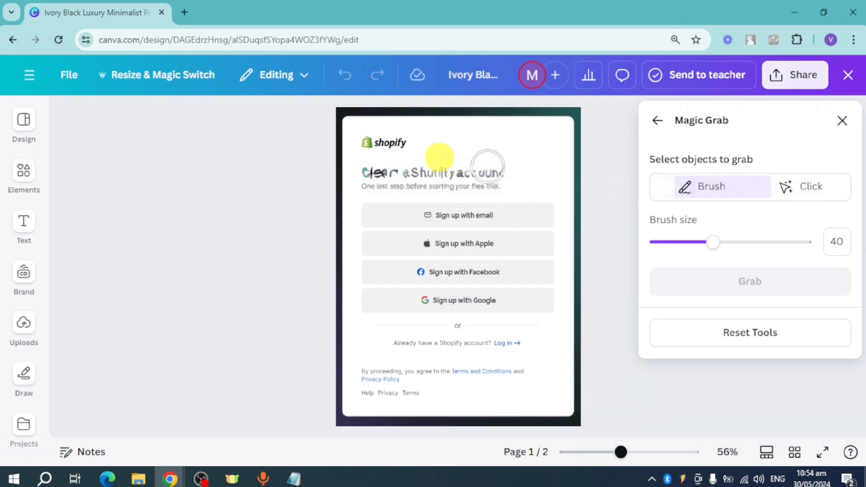
pyautogui.moveTo(621, 452); pyautogui.dragTo(640, 452)
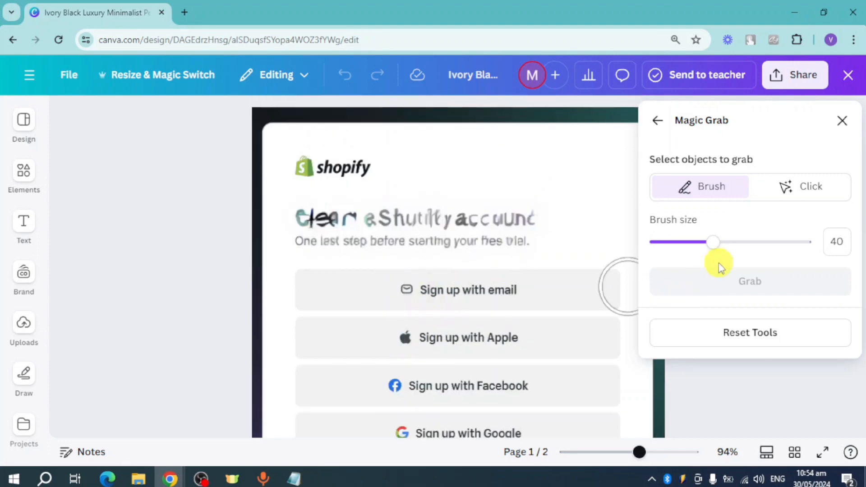
pyautogui.moveTo(716, 246); pyautogui.dragTo(679, 243)
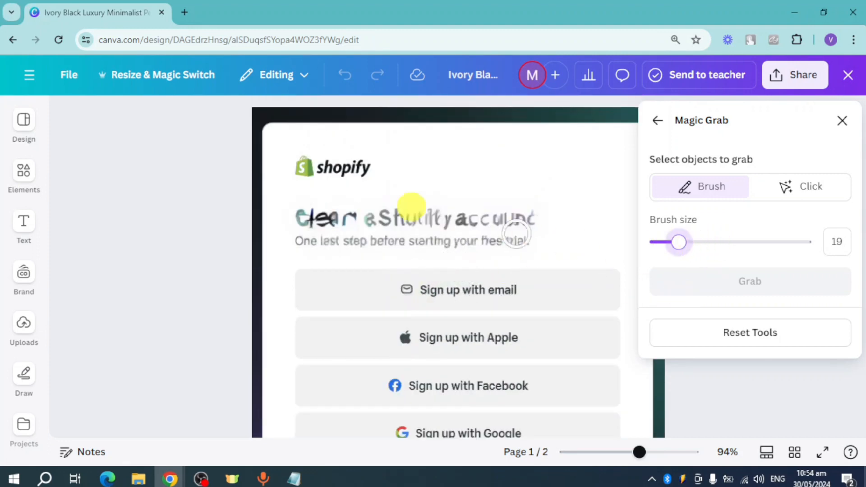
pyautogui.moveTo(297, 166); pyautogui.dragTo(301, 181)
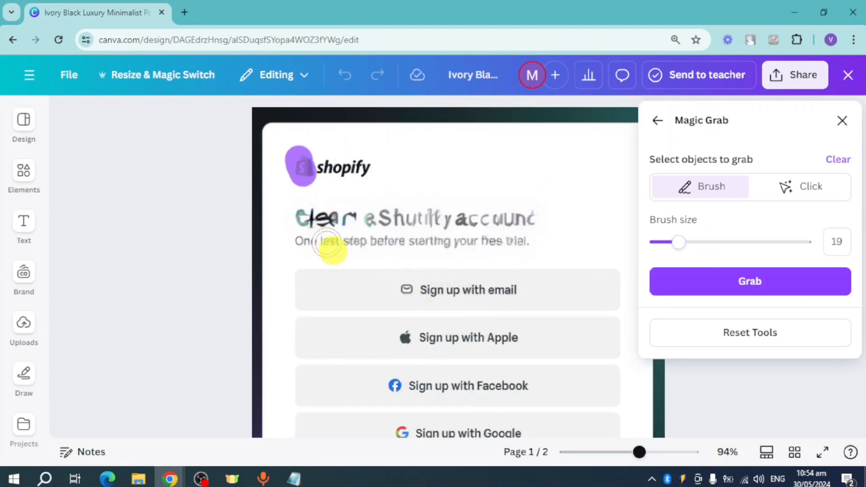
pyautogui.click(723, 292)
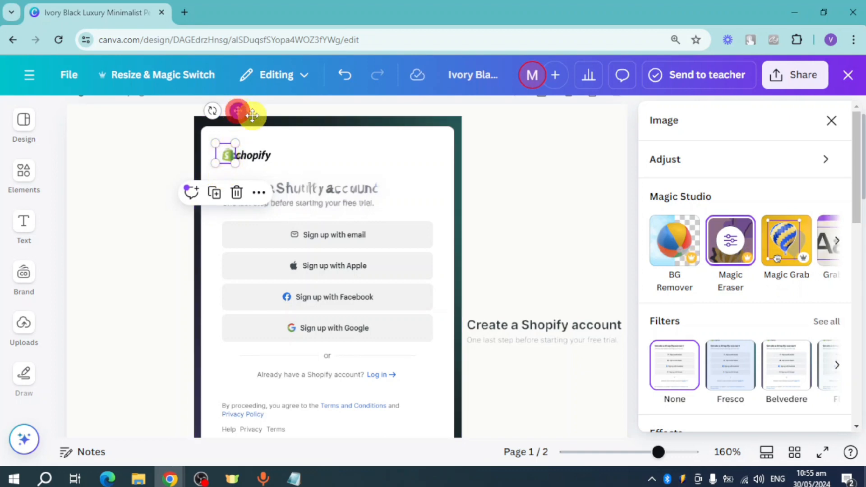
# Step: Move the grabbed bag icon to the right of the screenshot and enlarge it, placing it above the separated heading
pyautogui.moveTo(237, 110); pyautogui.dragTo(526, 168)
pyautogui.moveTo(527, 217); pyautogui.dragTo(562, 276)
pyautogui.moveTo(549, 237); pyautogui.dragTo(540, 213)
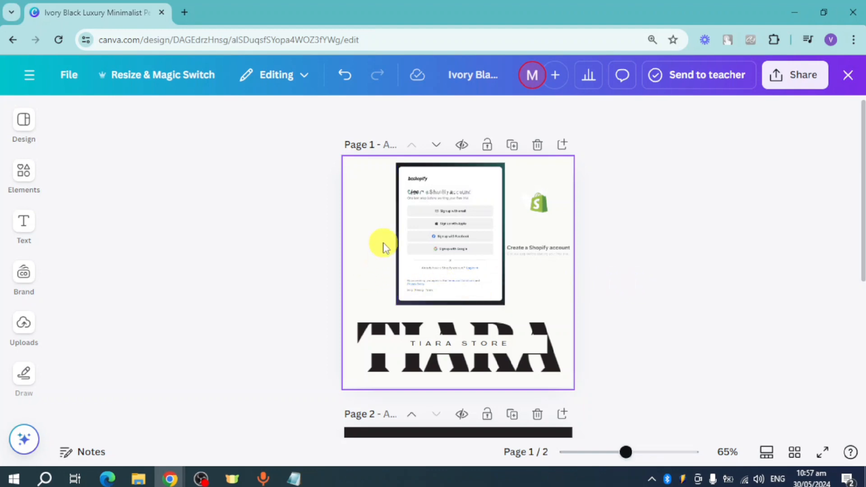
# Step: Search the elements library for "goose" and show only graphics
pyautogui.click(19, 315)
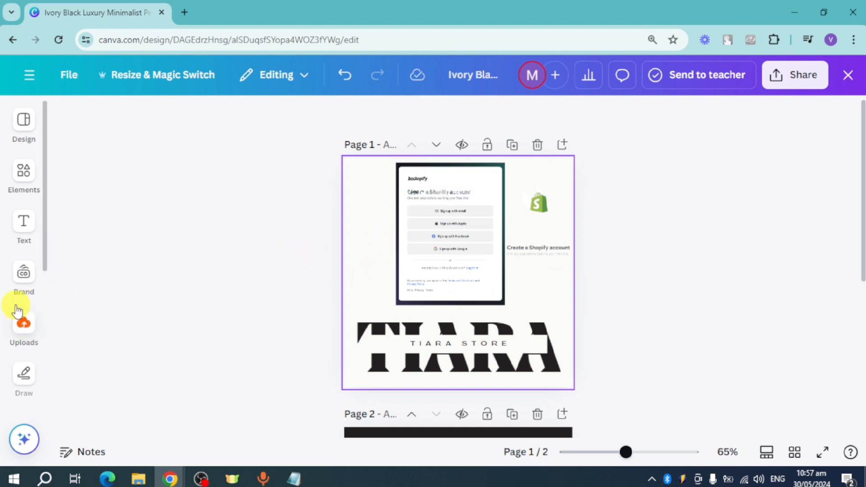
pyautogui.click(26, 178)
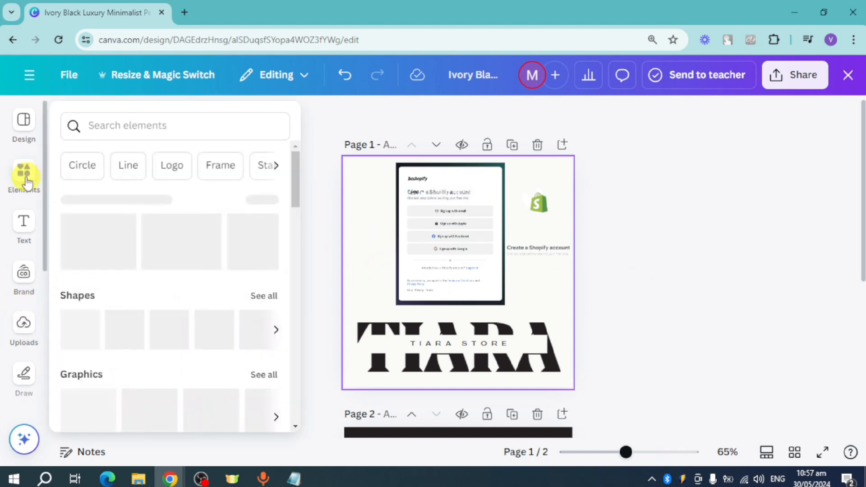
pyautogui.click(178, 120)
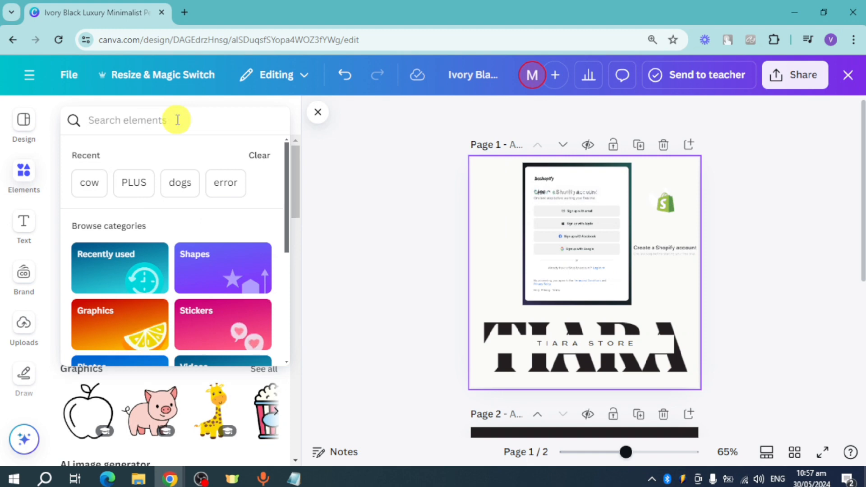
pyautogui.write('goose')
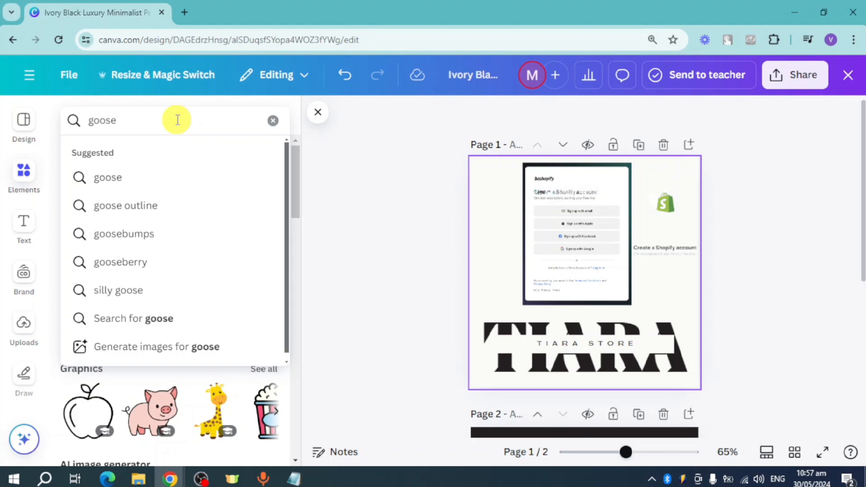
pyautogui.press('Return')
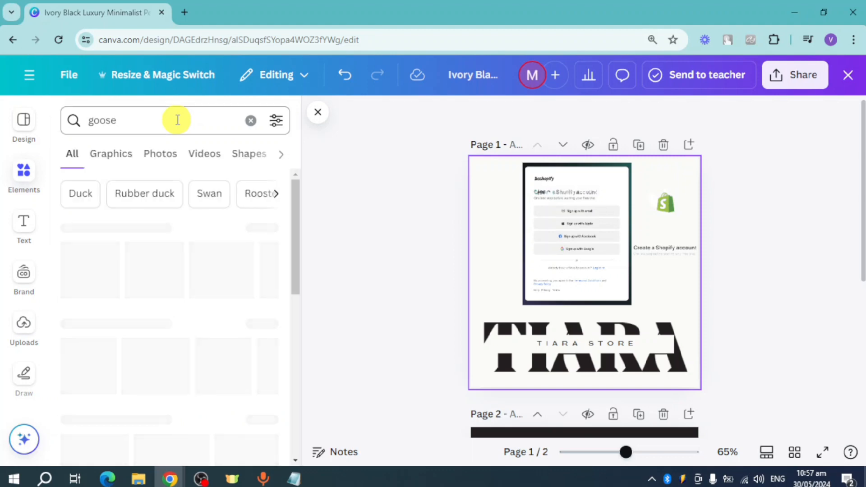
pyautogui.click(123, 155)
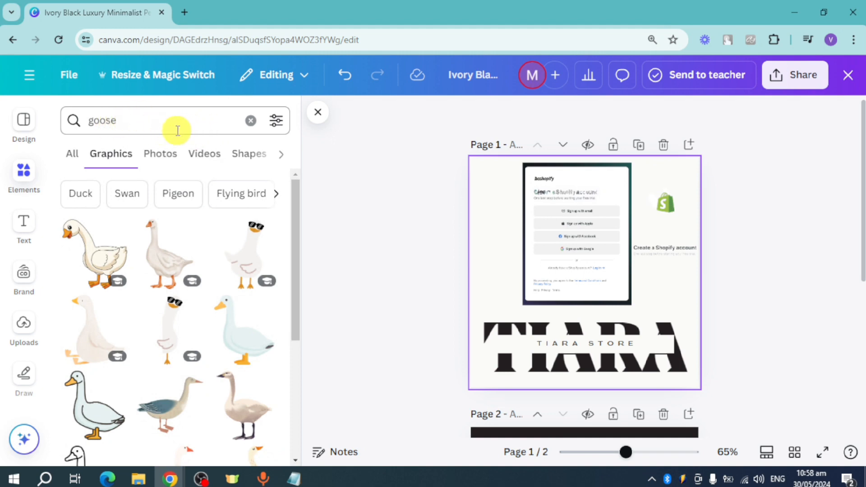
# Step: Generate AI images for "goose" with Magic Media in the Photo style
pyautogui.click(192, 122)
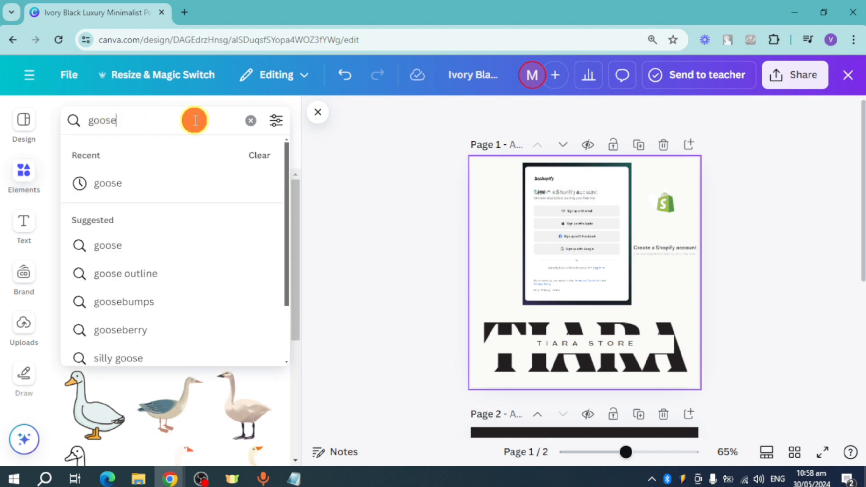
pyautogui.scroll(-2, 221, 195)
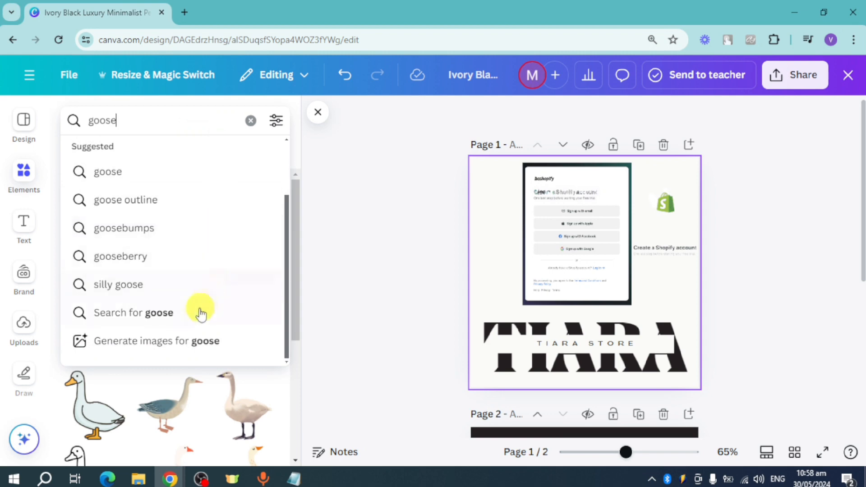
pyautogui.click(180, 349)
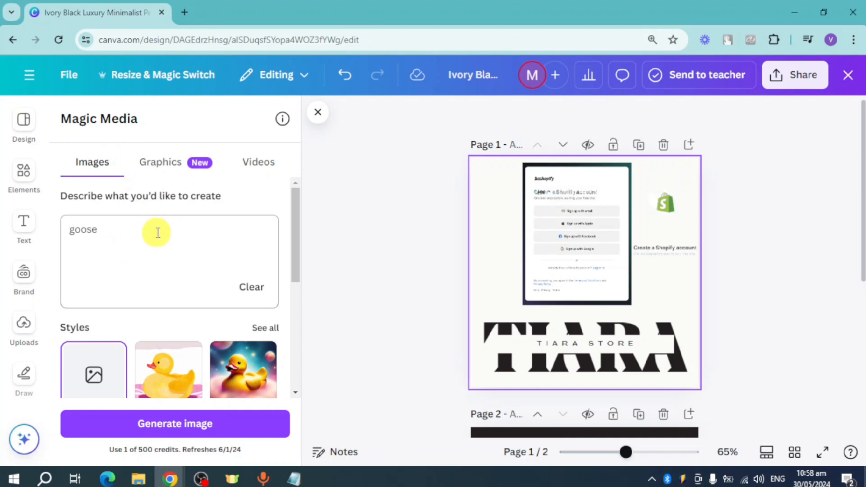
pyautogui.scroll(-2, 214, 234)
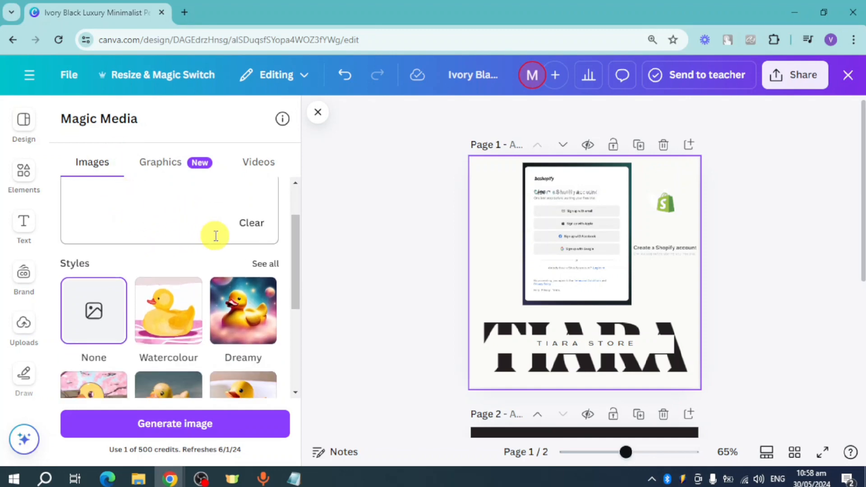
pyautogui.scroll(-2, 194, 286)
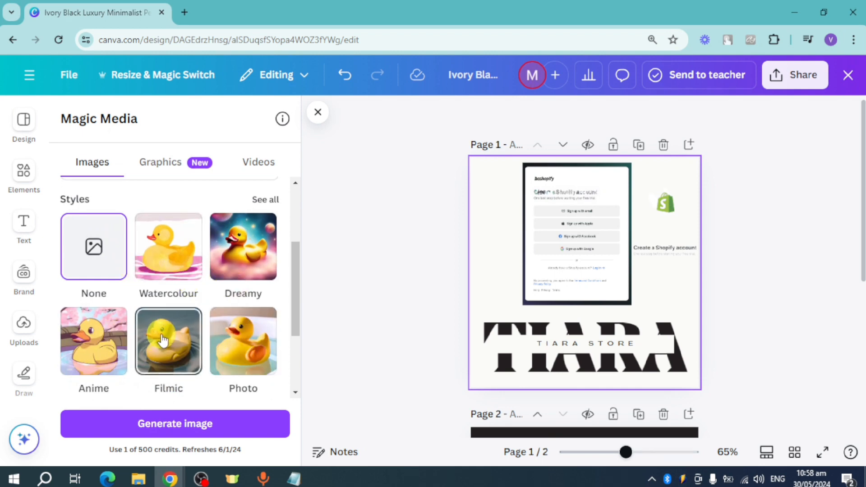
pyautogui.click(239, 343)
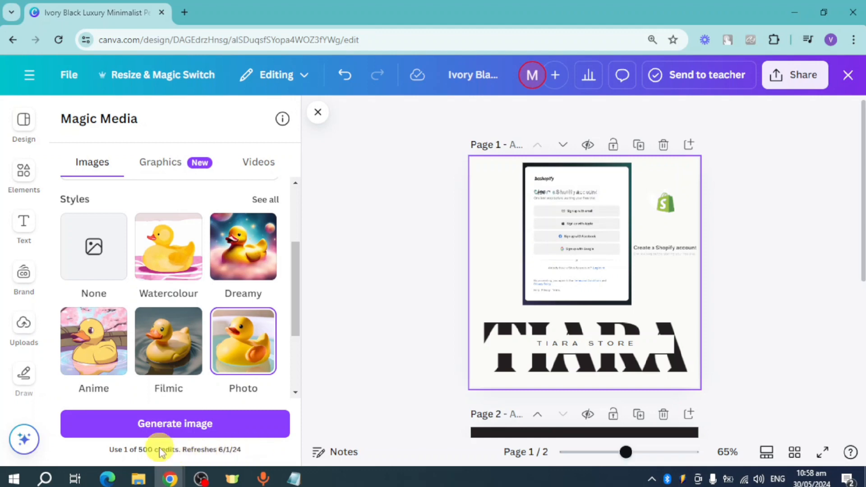
pyautogui.click(200, 434)
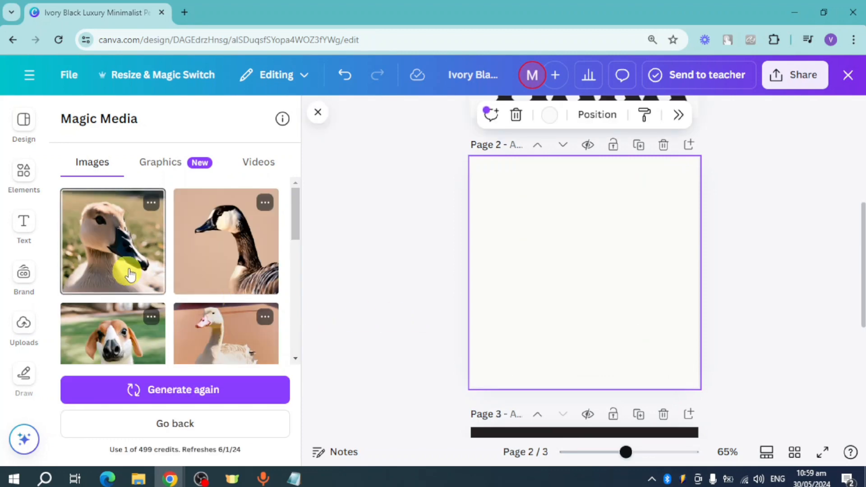
# Step: Compare the generated goose pictures and add the standing white goose to the blank page 2
pyautogui.scroll(-2, 193, 257)
pyautogui.scroll(1, 207, 271)
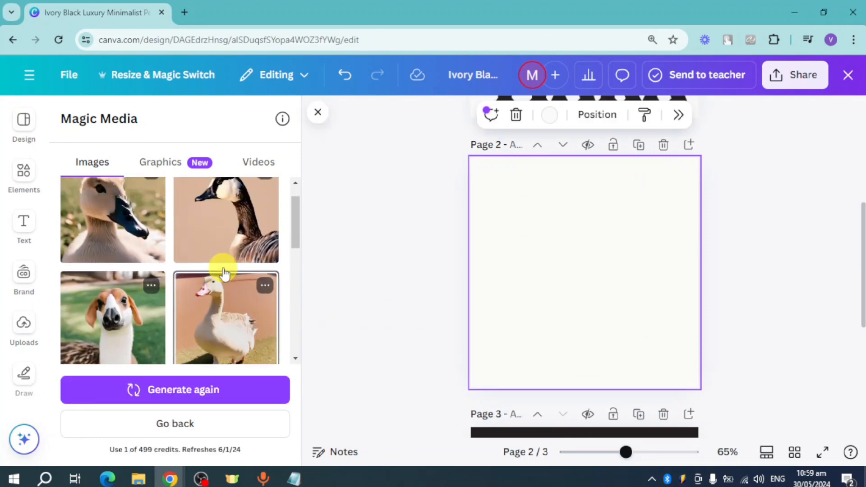
pyautogui.scroll(1, 225, 272)
pyautogui.scroll(-2, 225, 266)
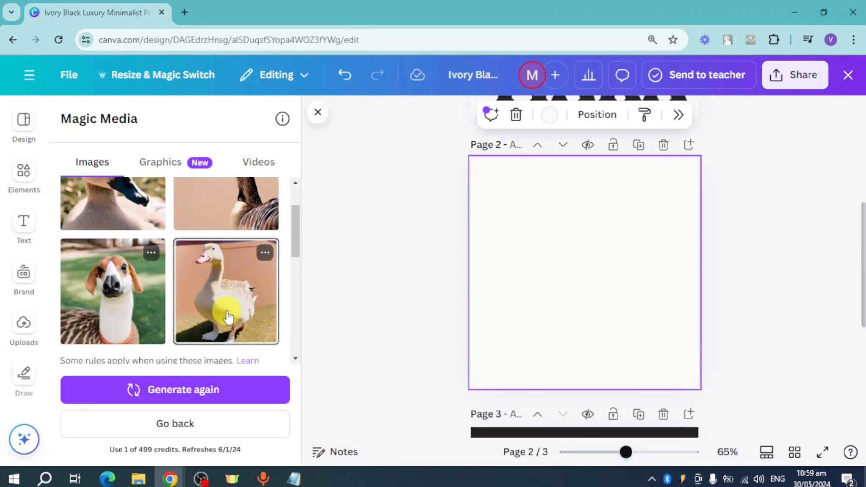
pyautogui.click(247, 284)
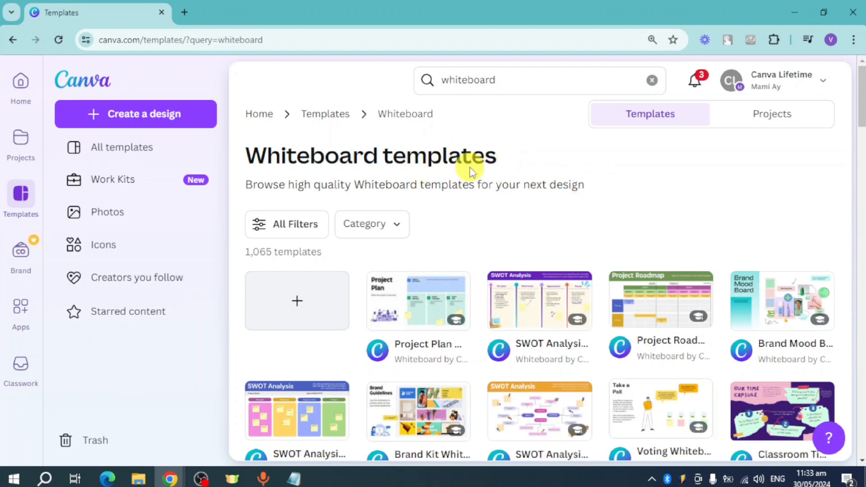
# Step: Browse the whiteboard templates to see the available designs
pyautogui.scroll(-6, 474, 271)
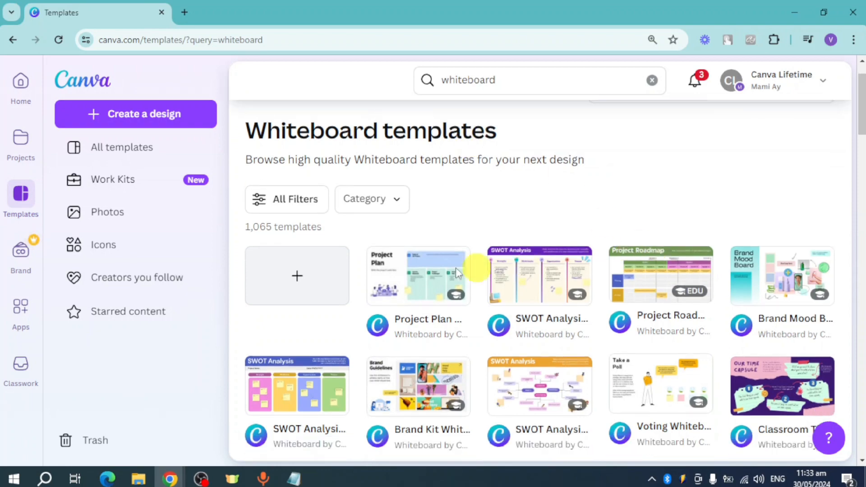
pyautogui.scroll(-2, 756, 314)
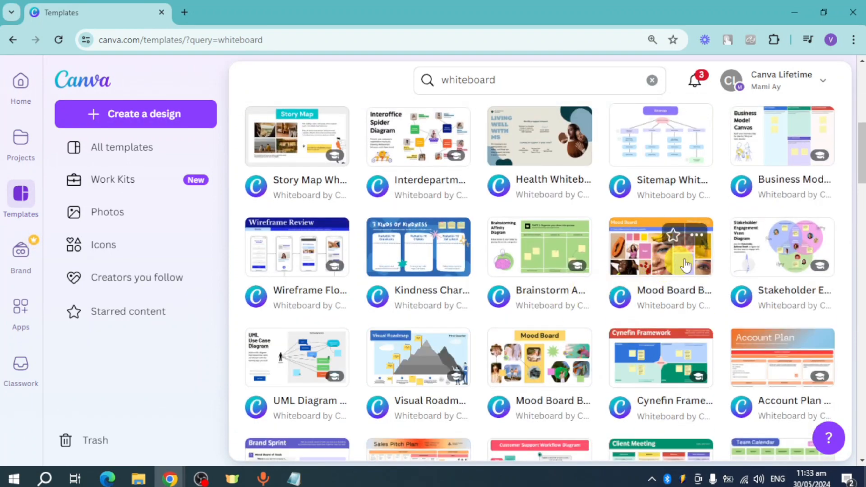
pyautogui.scroll(4, 784, 282)
pyautogui.scroll(4, 783, 282)
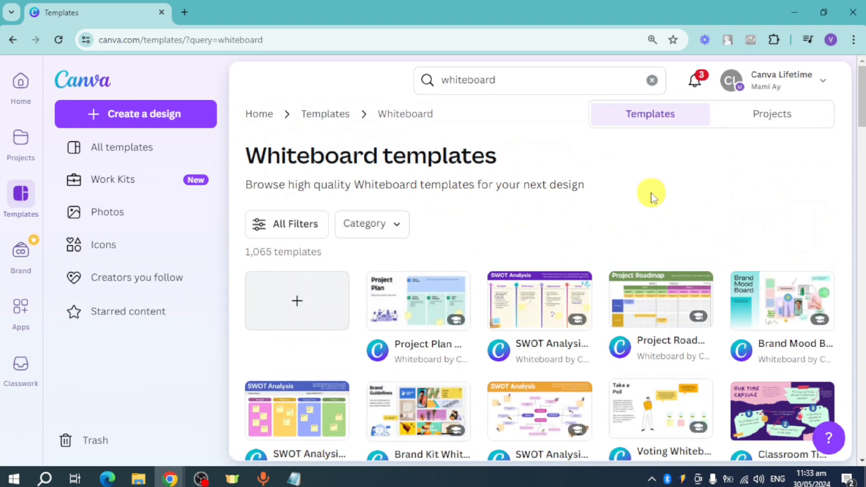
pyautogui.scroll(-1, 651, 194)
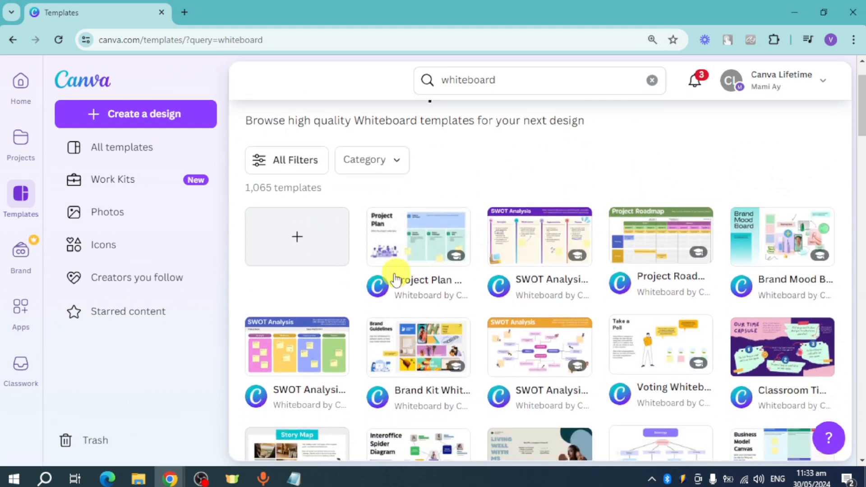
# Step: Pick the "Sitemap Whiteboard in Green Purple Basic Style" template from the whiteboard results and open it for customising
pyautogui.scroll(-6, 662, 342)
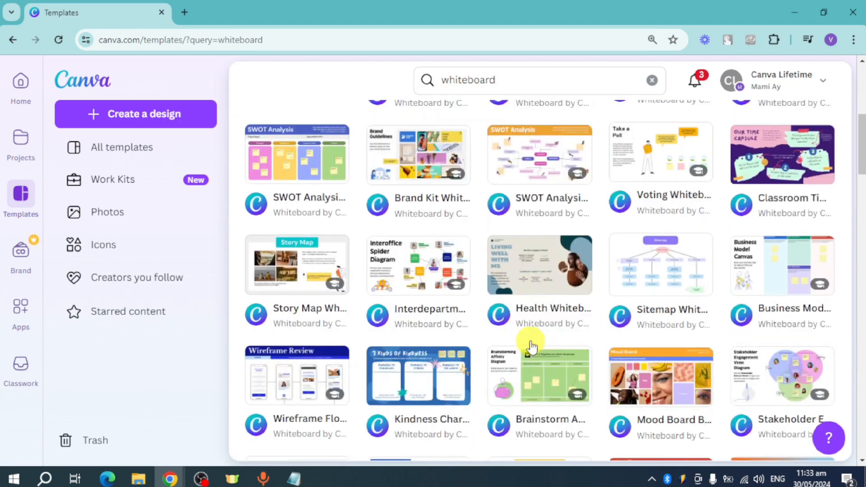
pyautogui.scroll(4, 662, 342)
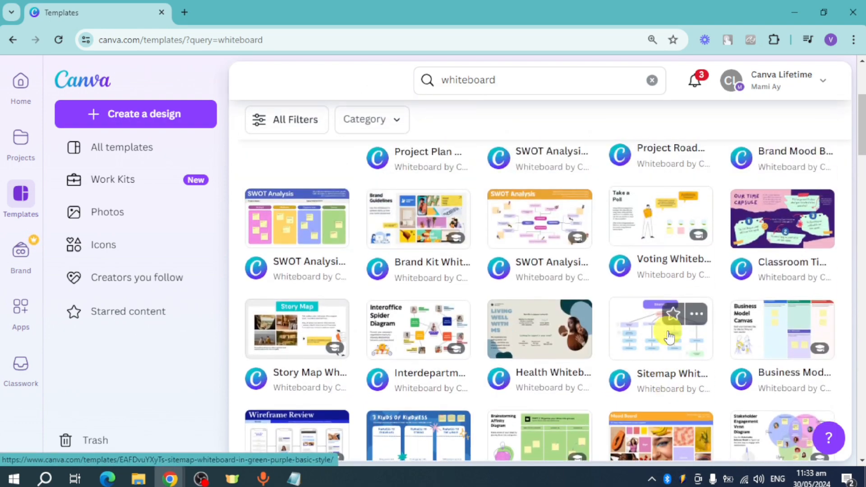
pyautogui.scroll(2, 669, 336)
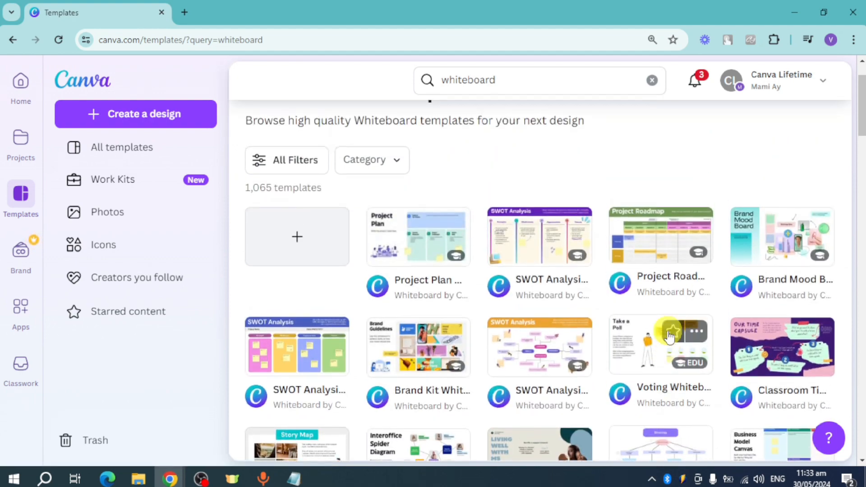
pyautogui.scroll(-2, 669, 336)
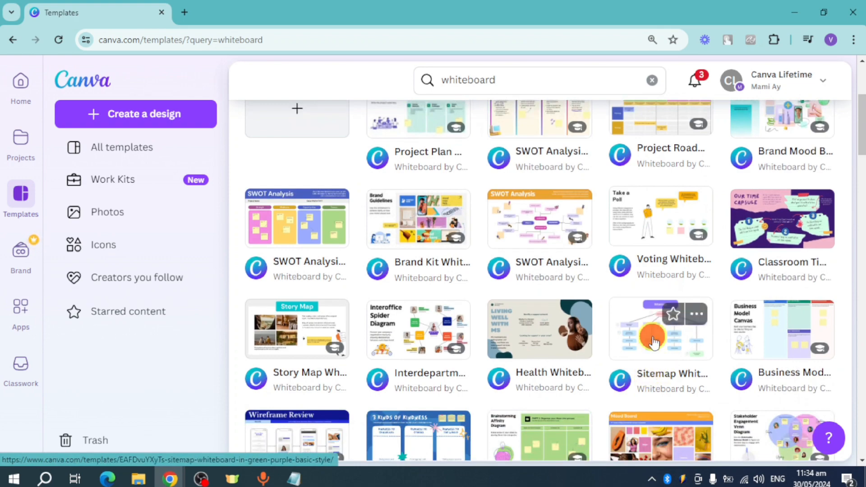
pyautogui.click(652, 343)
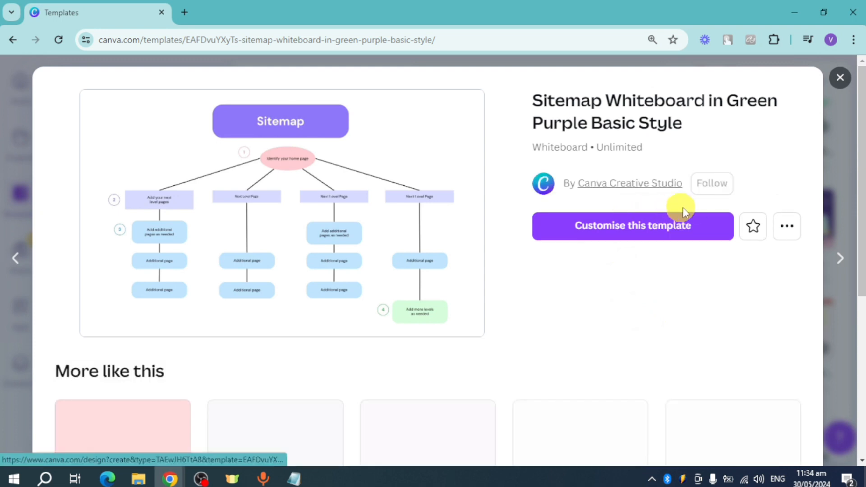
pyautogui.click(629, 230)
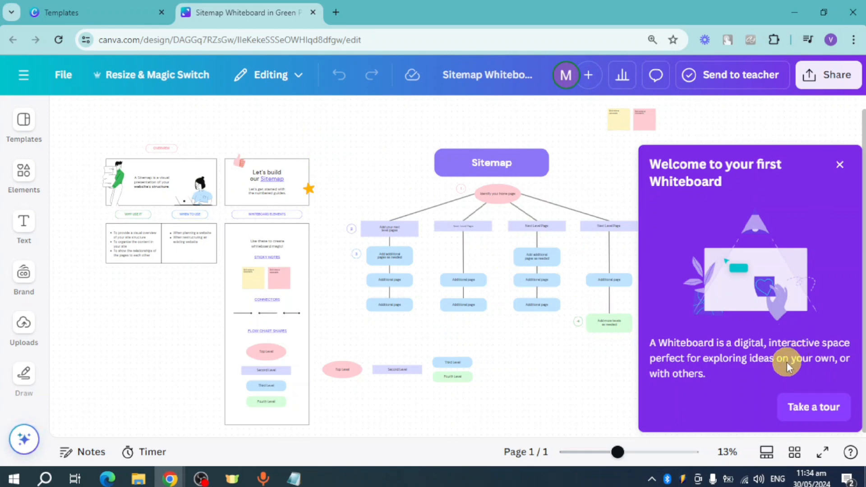
# Step: Start the introductory tour of the whiteboard features
pyautogui.click(812, 409)
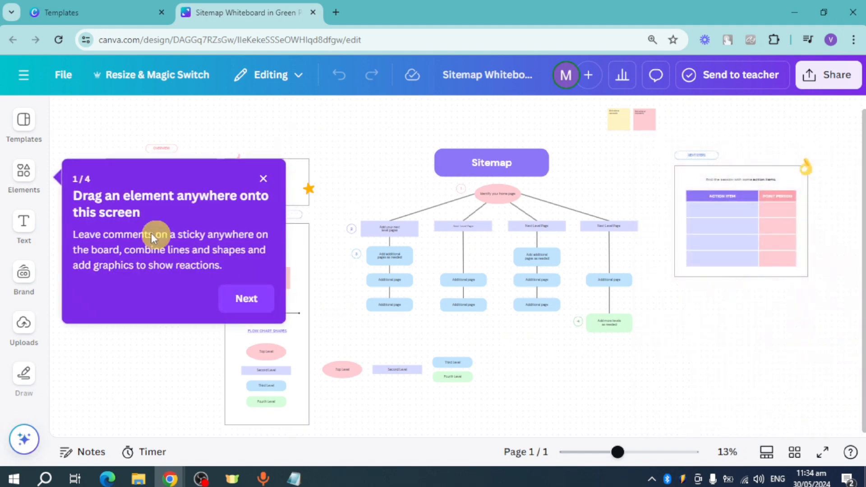